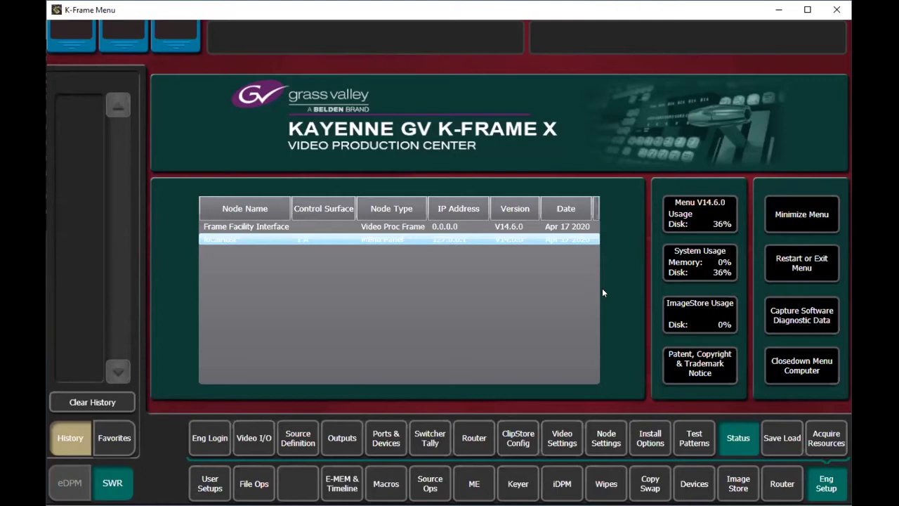
- Show the Install Options licence table, listing 8 Full MEs, 4 ClipStore channels and 64 GB cache
left_click(647, 434)
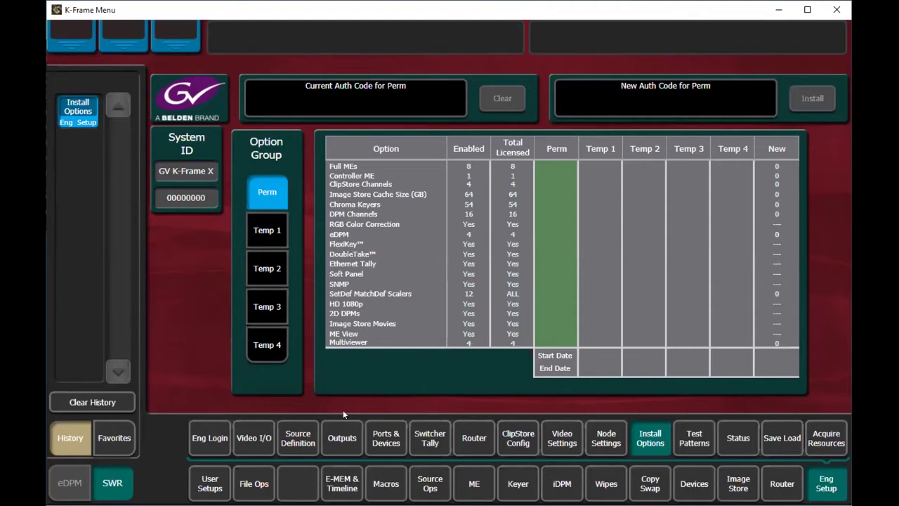
- In Source Definition, map engineering source 5 to video input 85
left_click(311, 436)
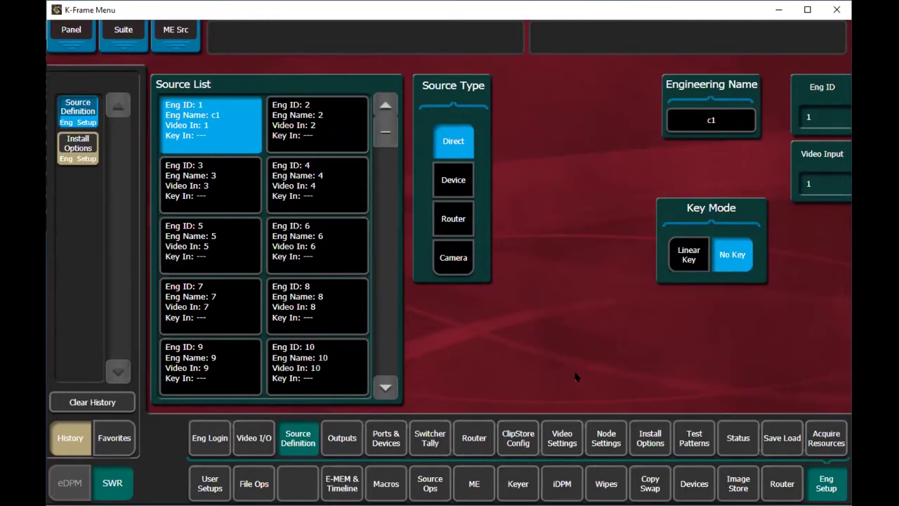
left_click(221, 263)
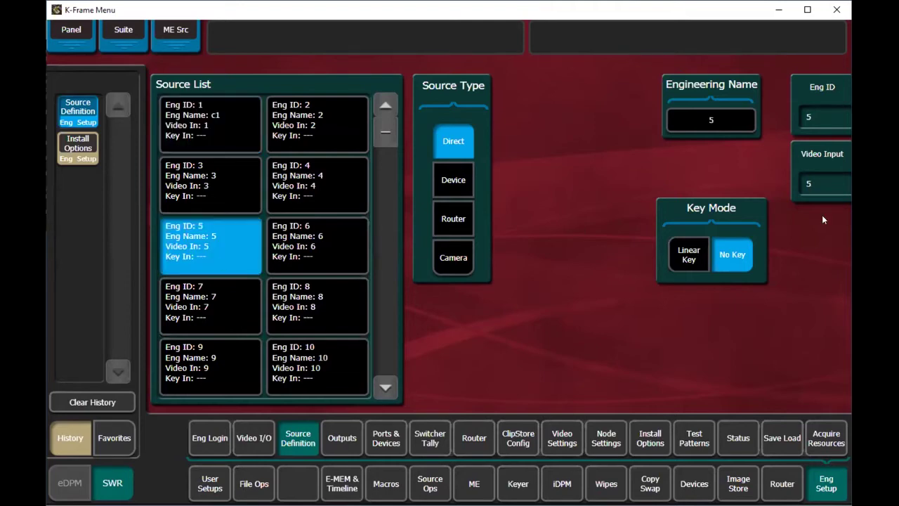
left_click(833, 183)
type("85")
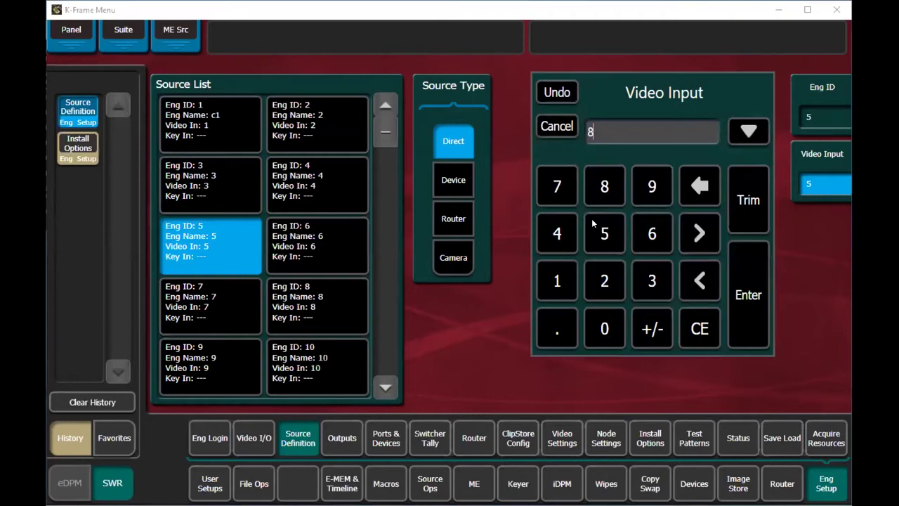
left_click(749, 295)
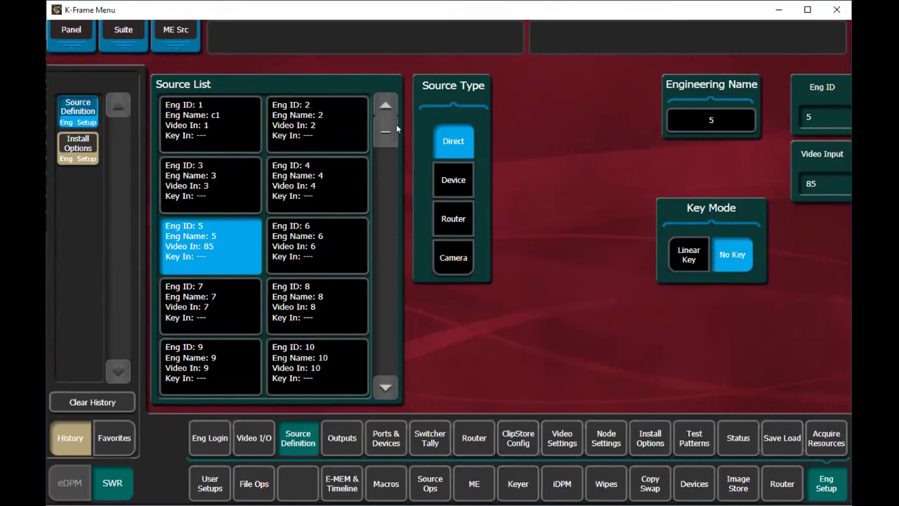
- Select CHY 1 (ID 31) to check its key settings, then show Panel Prefs Button Mapping
left_click_drag(382, 133, 385, 150)
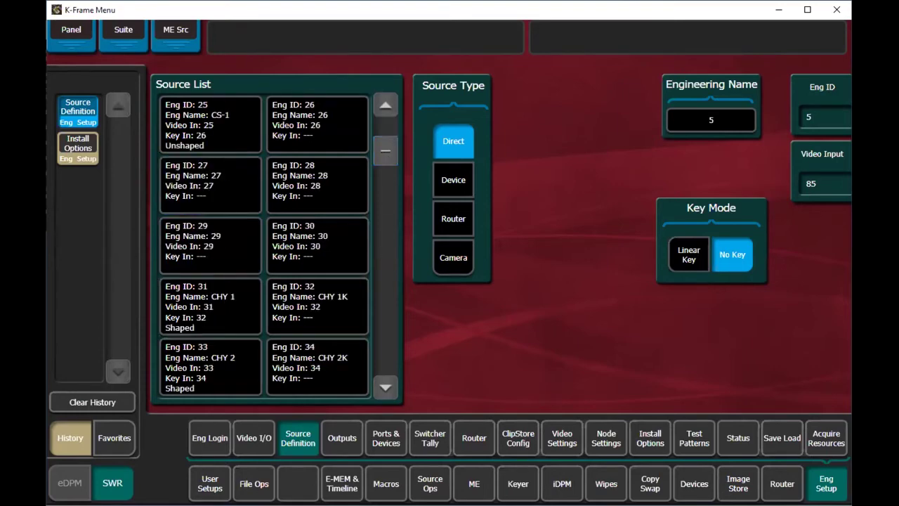
left_click(229, 320)
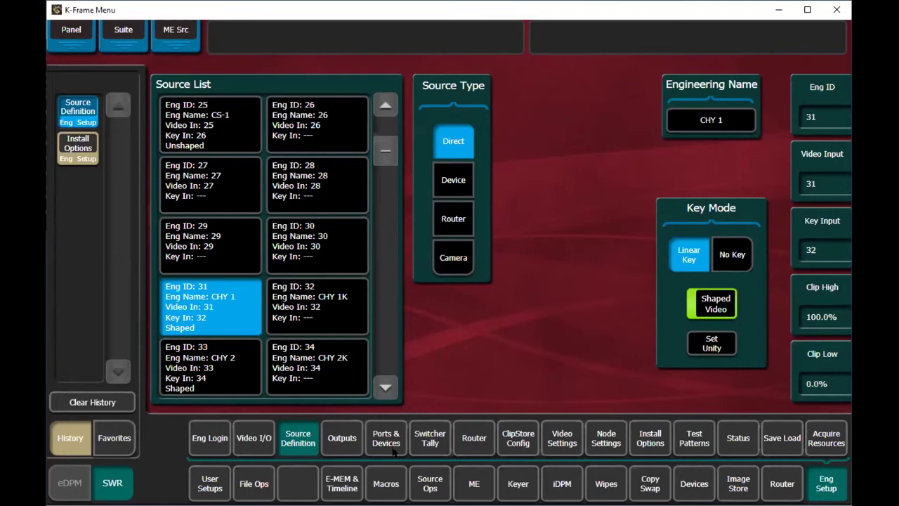
left_click(210, 483)
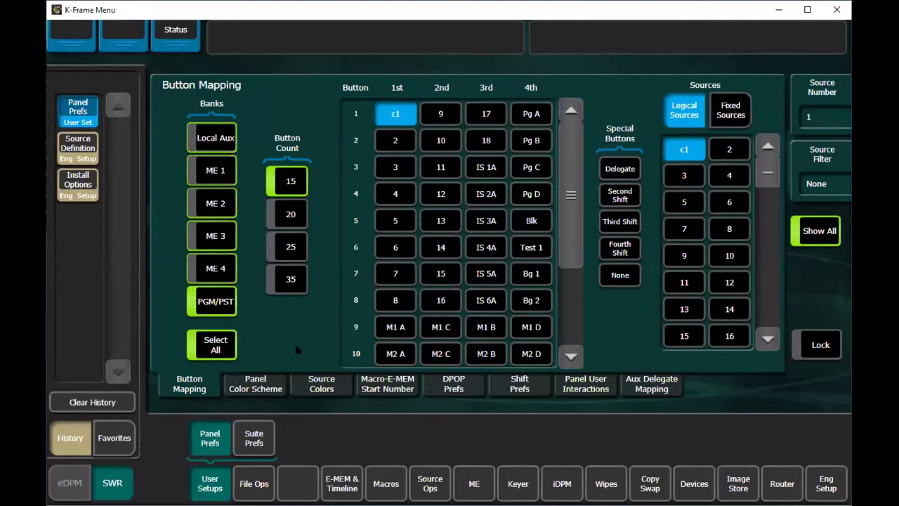
- Set the button count to 35 and assign source 23 to PGM/PST button 6
left_click(290, 279)
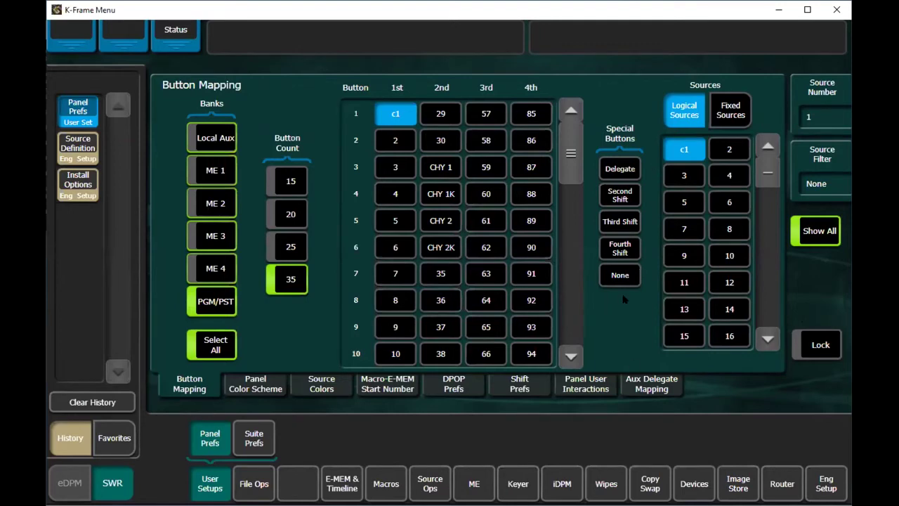
left_click(406, 251)
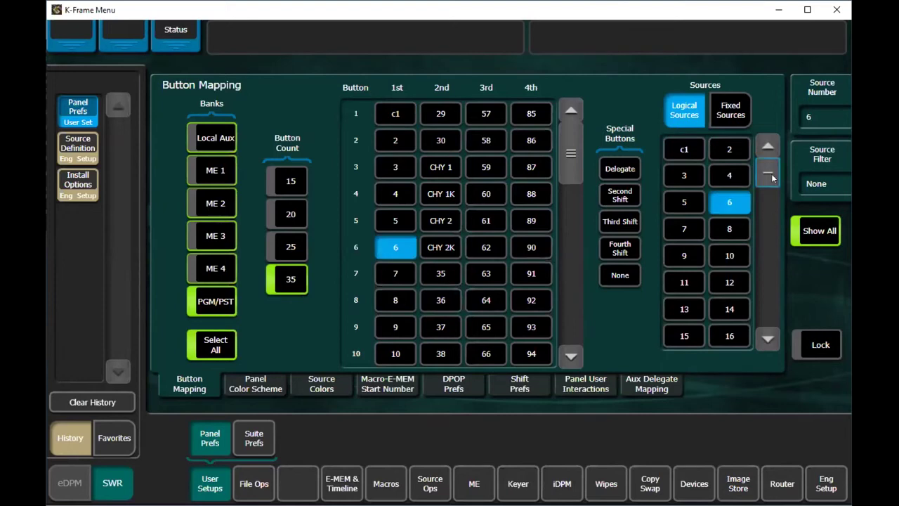
scroll(772, 178, "down", 2)
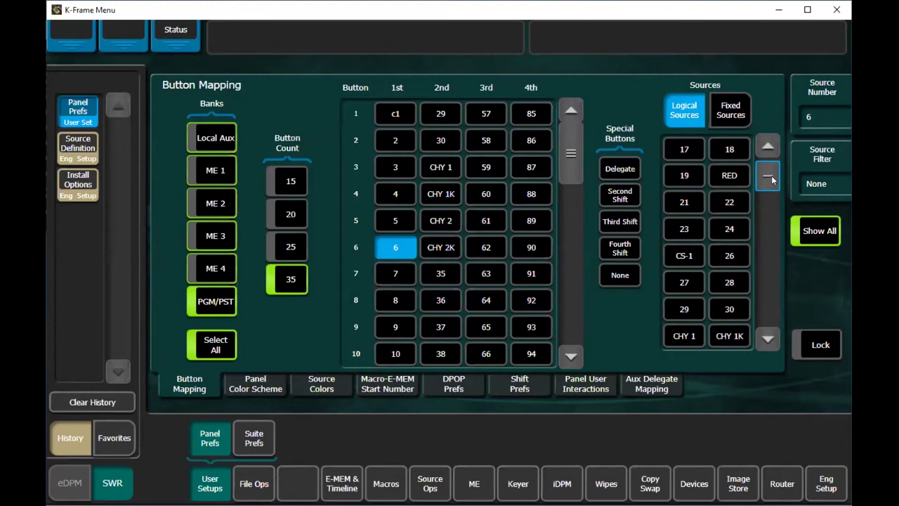
scroll(772, 179, "down", 2)
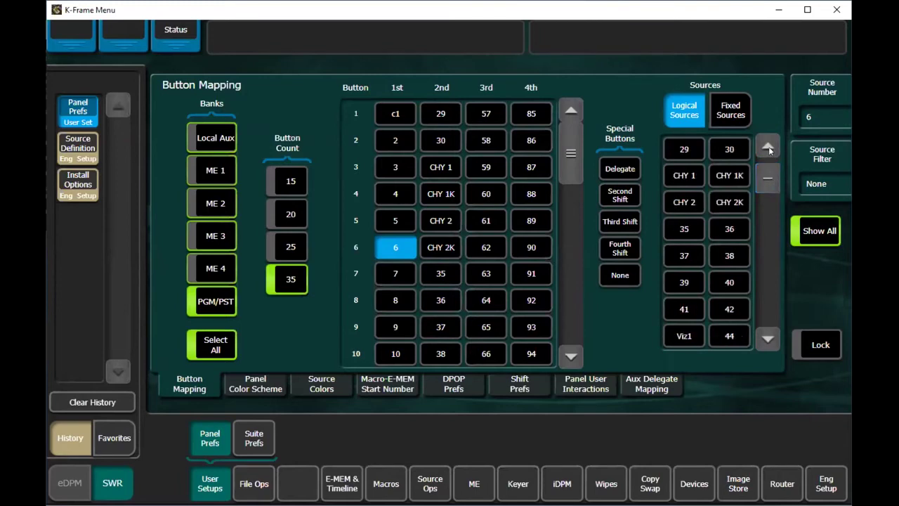
scroll(772, 180, "up", 1)
left_click(694, 152)
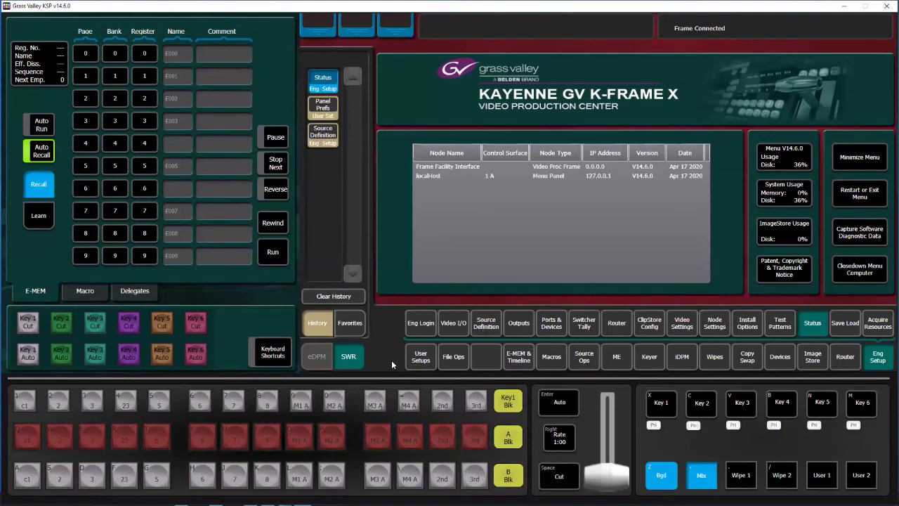
- Show KSP's Panel Prefs Button Mapping page, with a button count of 15
left_click(422, 361)
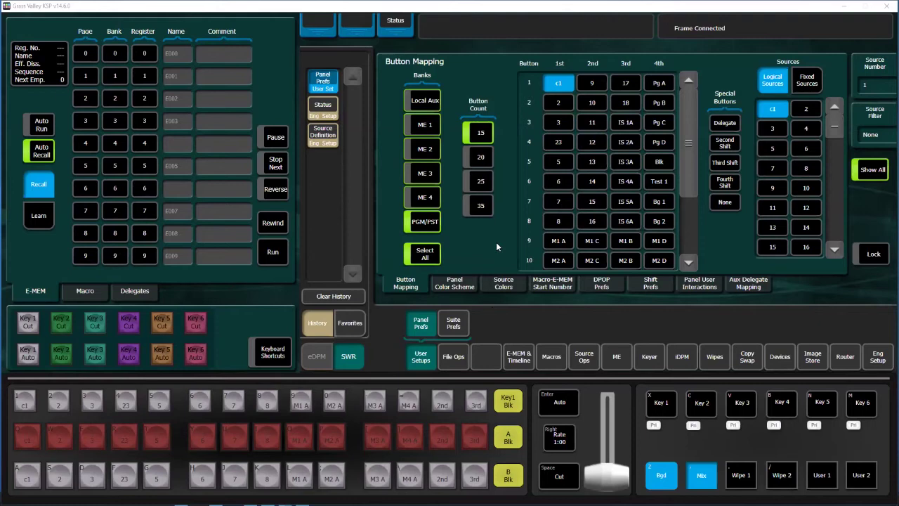
- Show the Suite Prefs Source Patch table with logical IDs 1–9 and their engineering sources
left_click(448, 324)
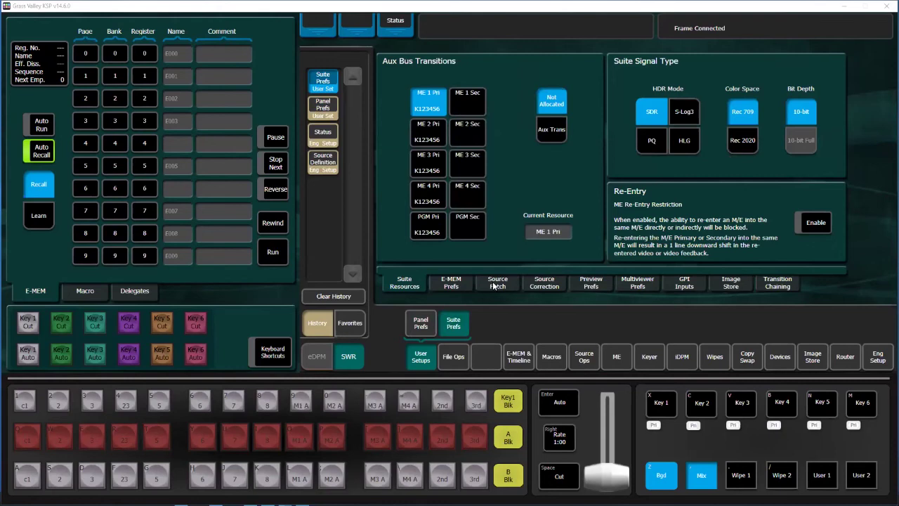
left_click(495, 284)
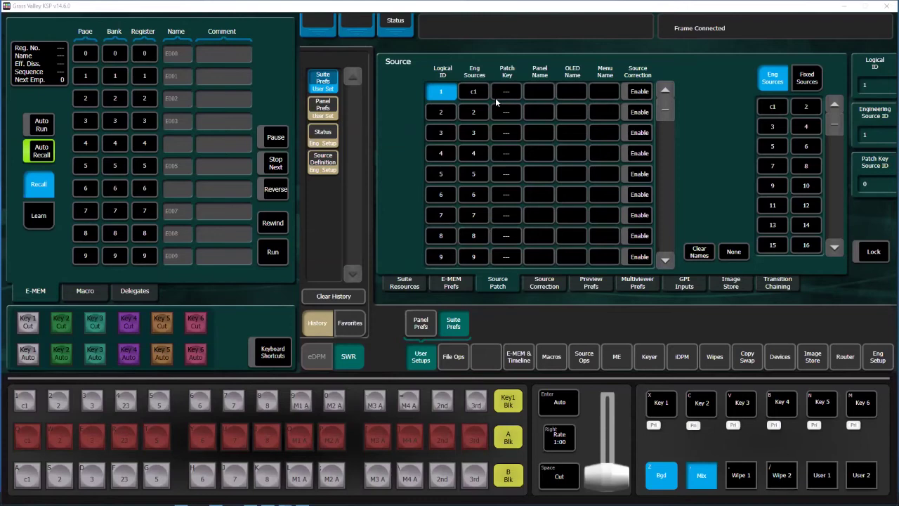
- Set logical source 1's panel name to 1
left_click(539, 92)
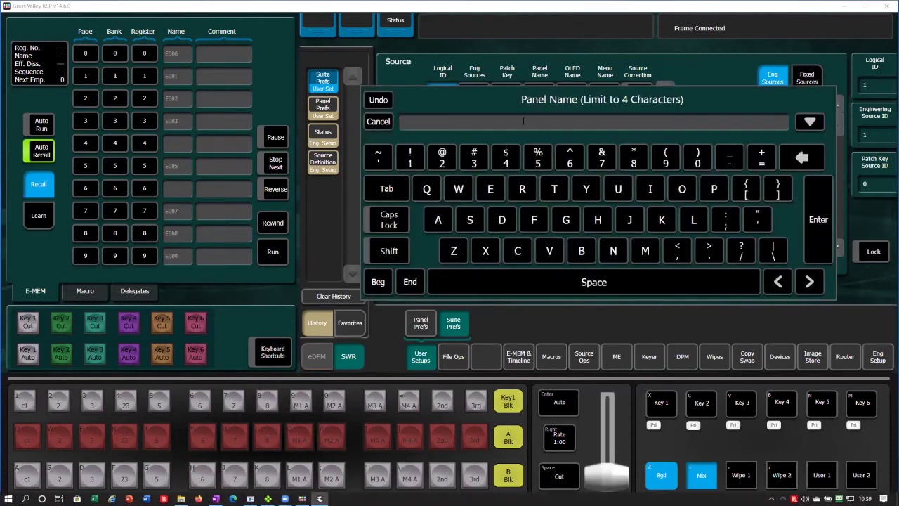
left_click(414, 164)
left_click(819, 219)
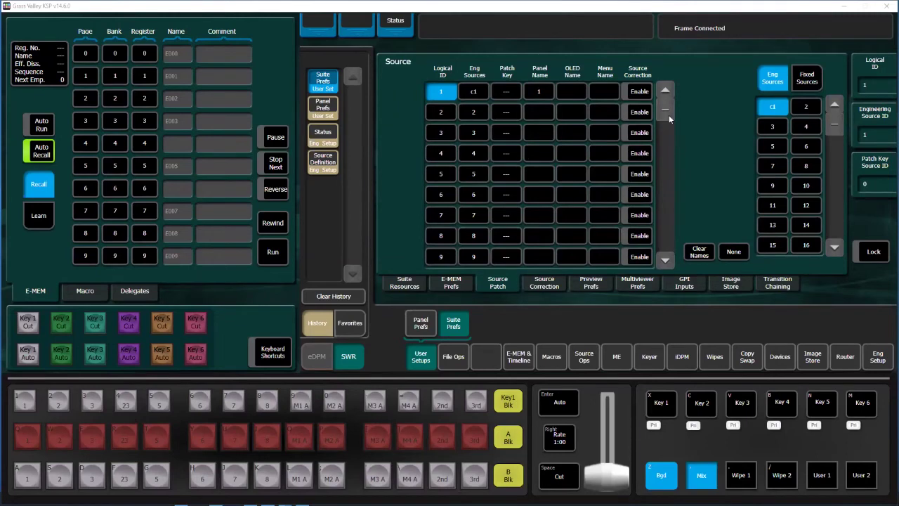
- Give logical source 23 the panel name SSM and return to the top of the list
scroll(669, 119, "down", 2)
scroll(668, 120, "down", 8)
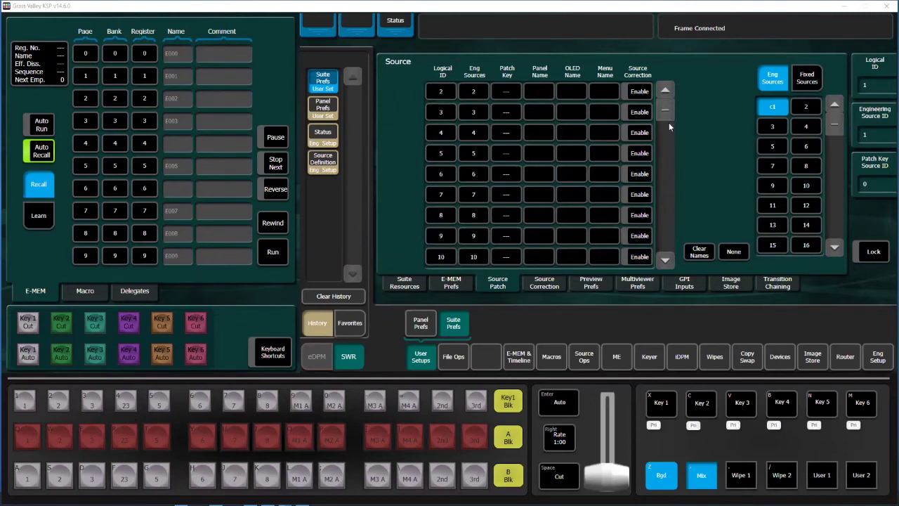
scroll(669, 122, "down", 5)
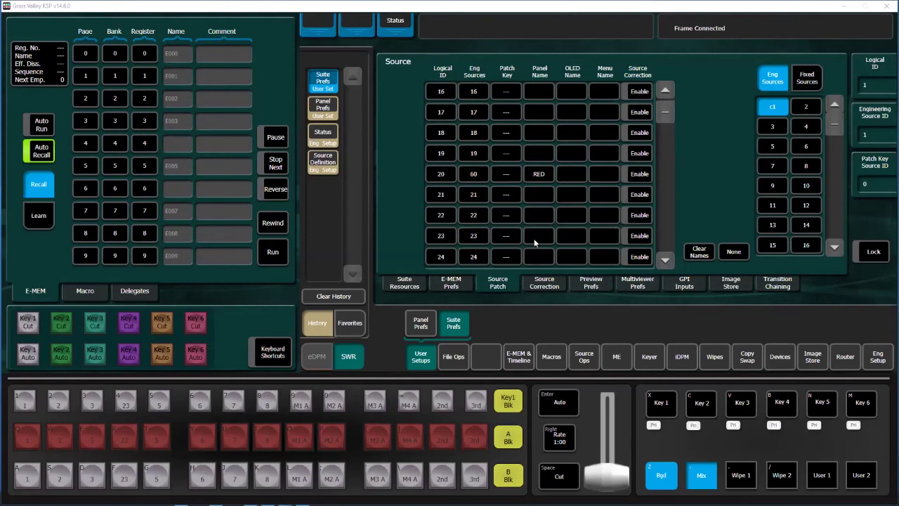
left_click(539, 240)
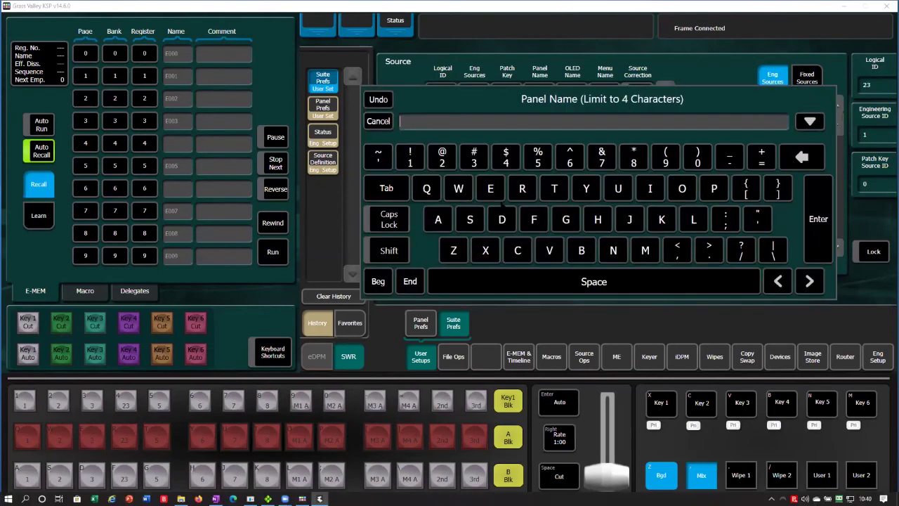
type("SSM")
left_click(802, 221)
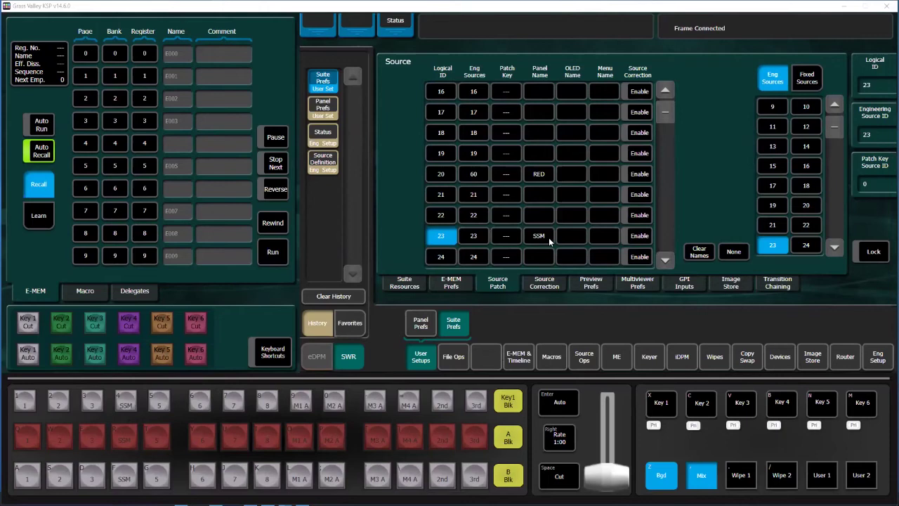
left_click(667, 91)
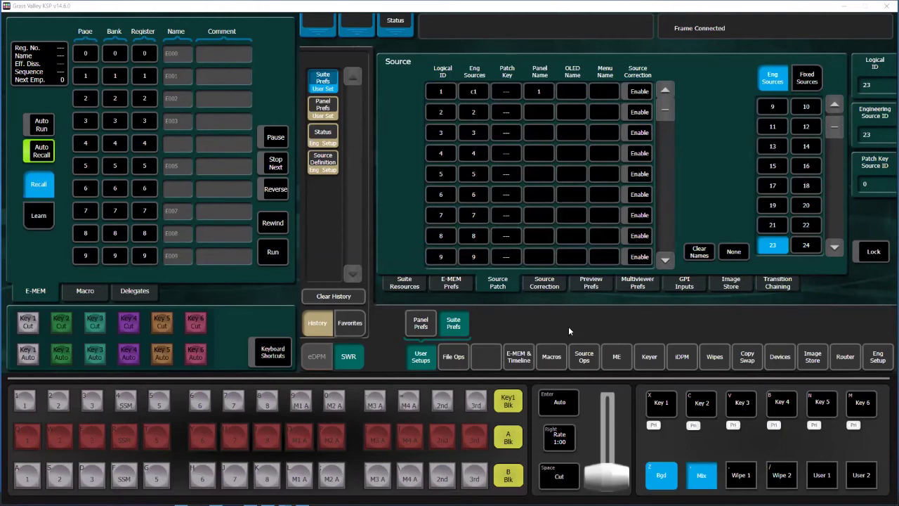
- Browse Show Files to the C: drive's user show directory
left_click(454, 357)
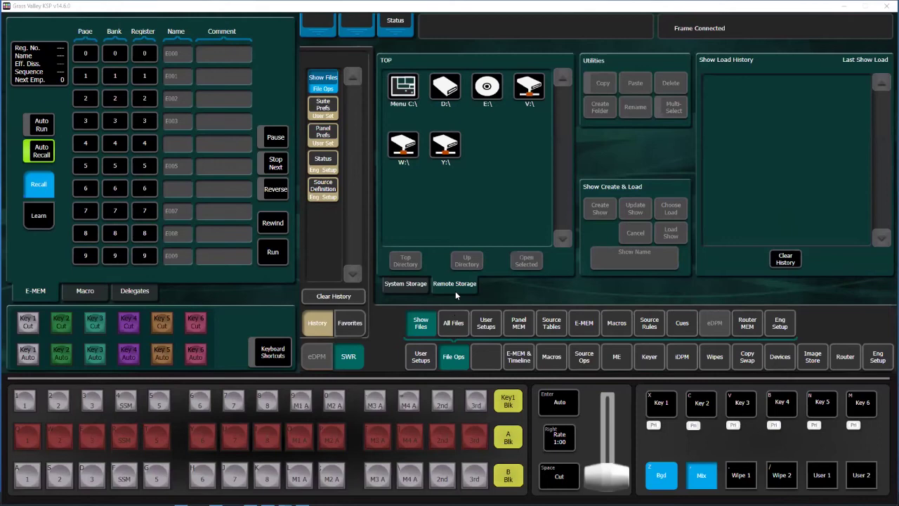
left_click(411, 98)
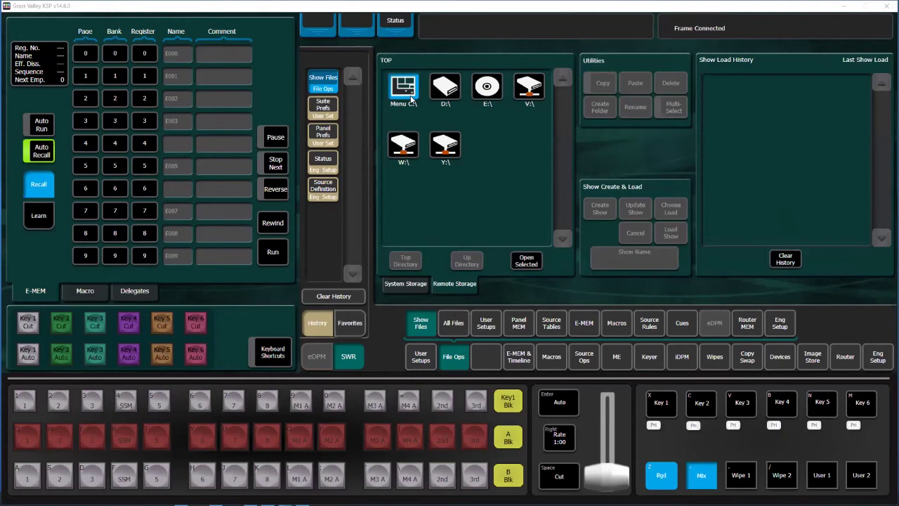
left_click(526, 261)
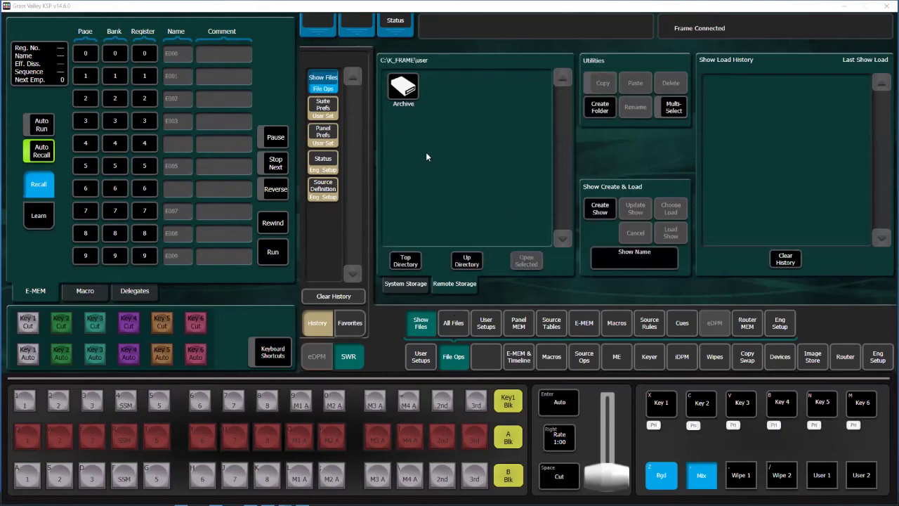
- Create a folder named SHOW A and open it
left_click(596, 109)
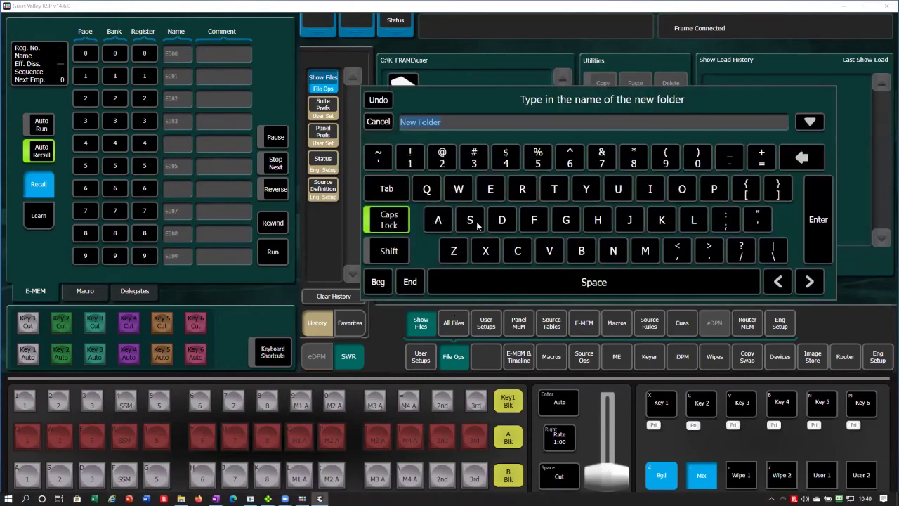
type("S")
left_click(587, 223)
left_click(678, 194)
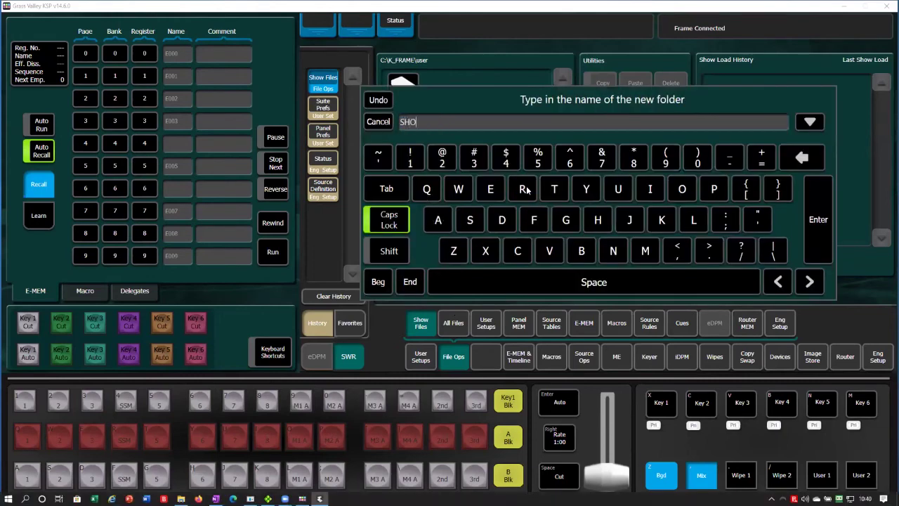
left_click(461, 188)
left_click(516, 284)
left_click(438, 220)
left_click(816, 226)
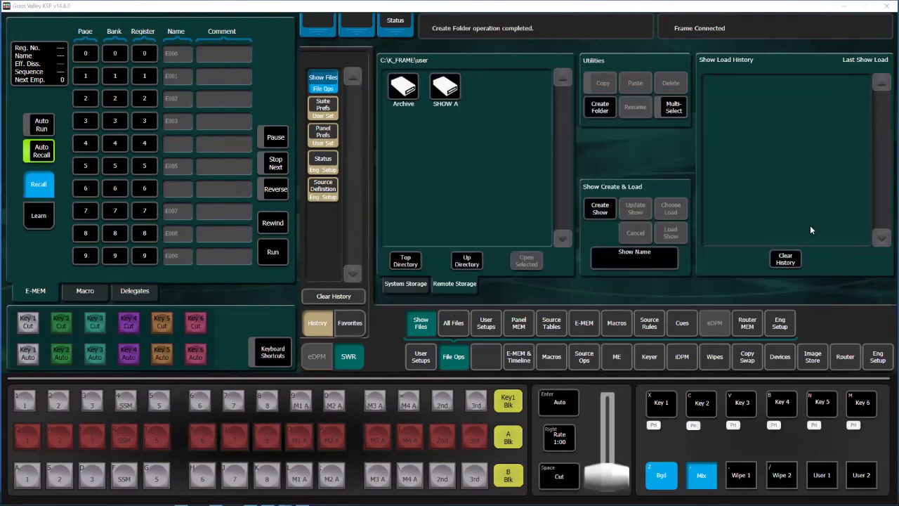
double_click(445, 88)
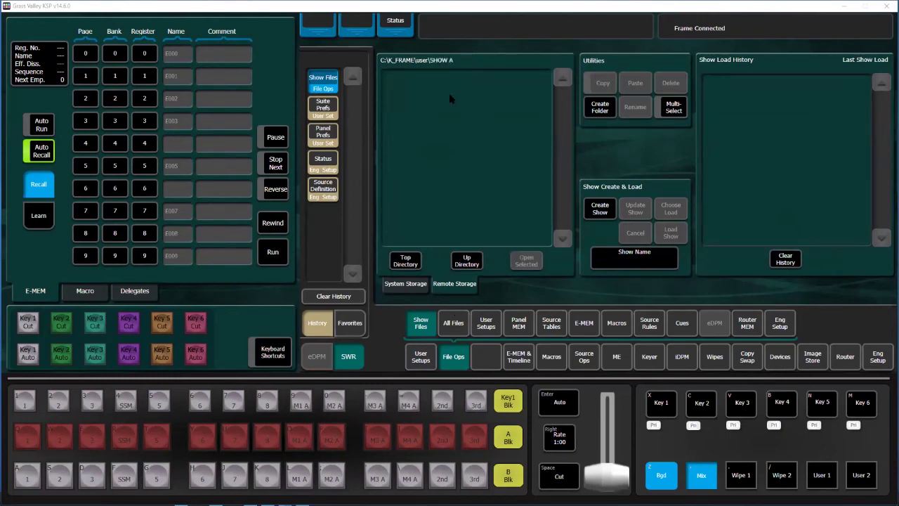
- Create a show named START-JOHN in SHOW A, after clearing a missing-name notice
left_click(594, 213)
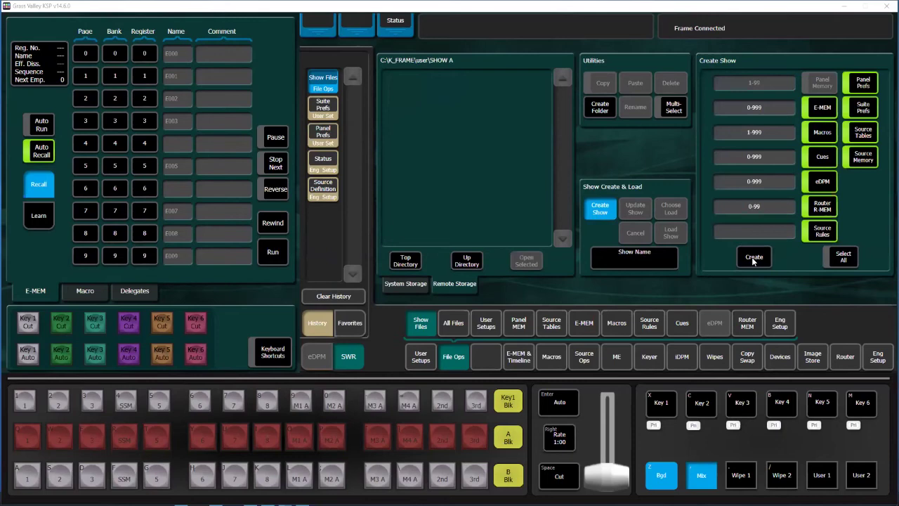
left_click(754, 257)
left_click(596, 222)
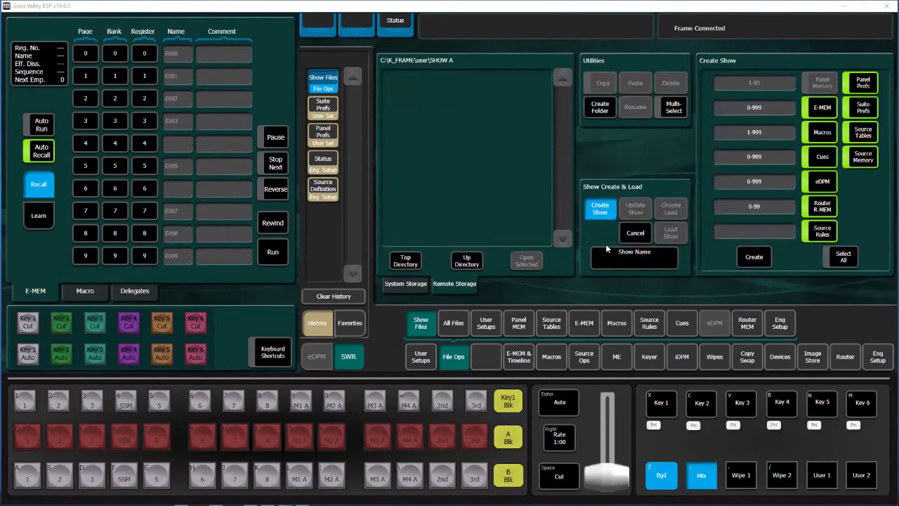
left_click(605, 261)
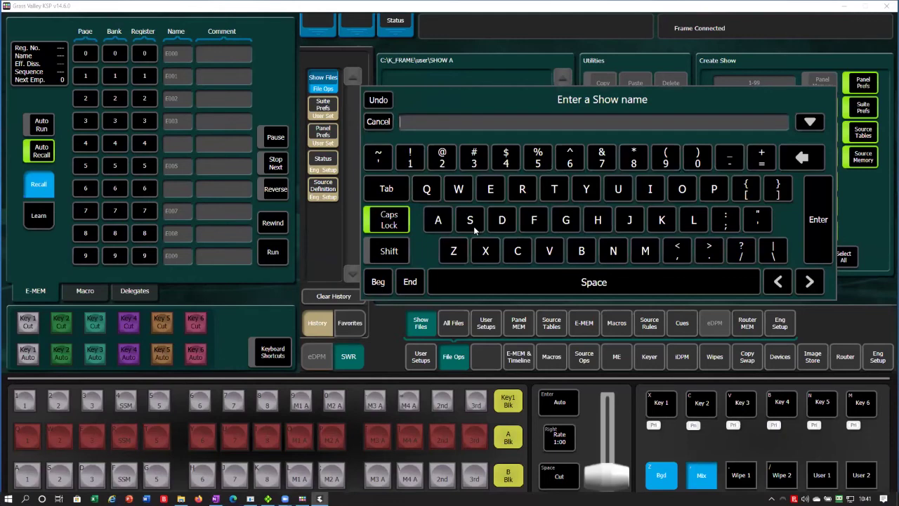
type("STA")
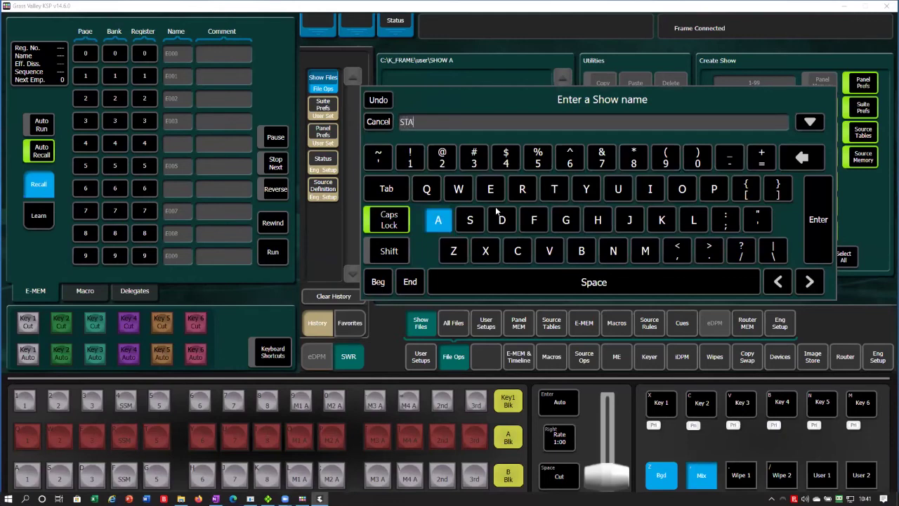
type("RT")
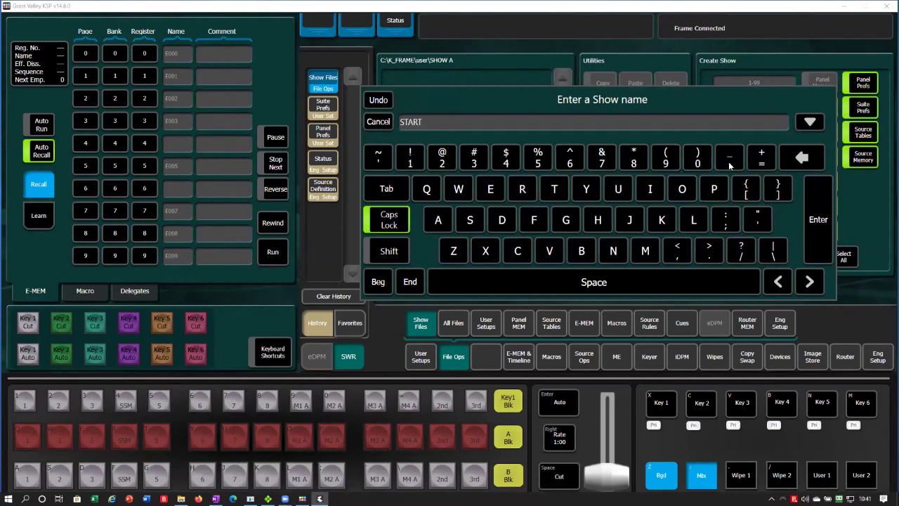
type("-JOHN")
left_click(813, 233)
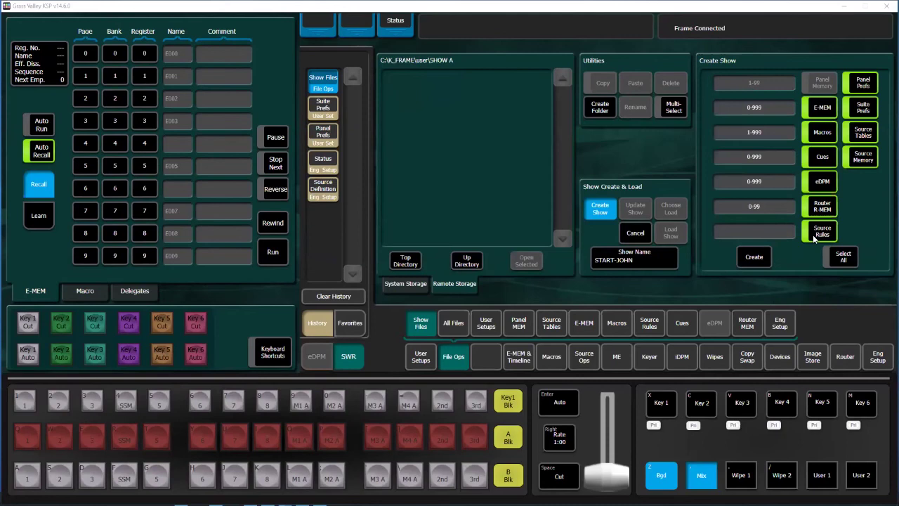
left_click(754, 258)
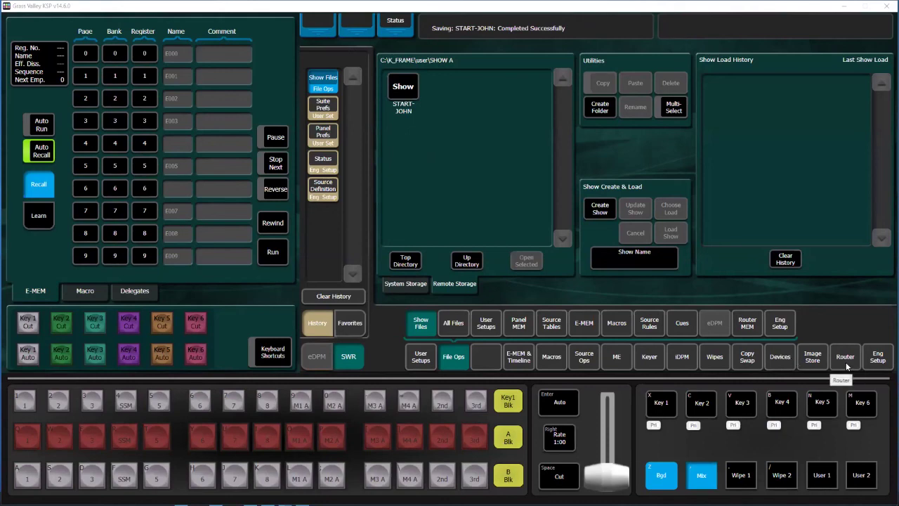
- Show the Eng Setup Status page listing the frame and panel nodes at V14.6.0
left_click(879, 359)
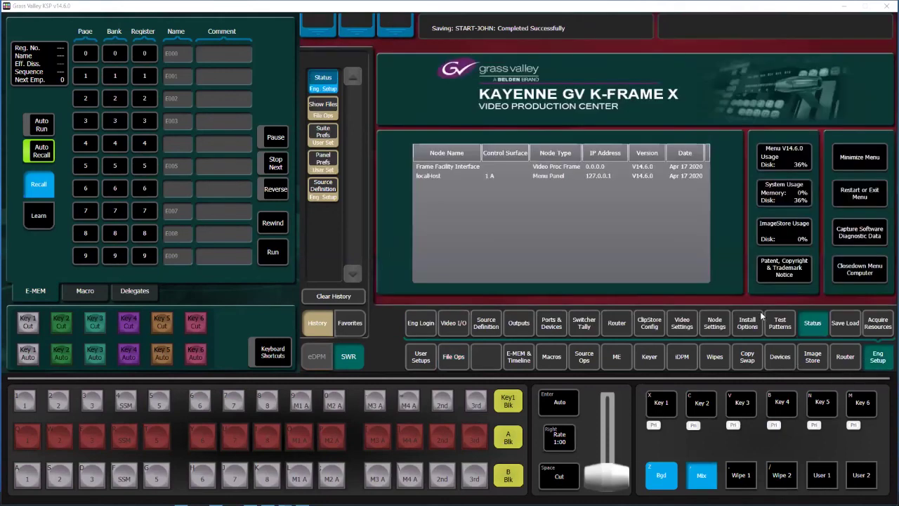